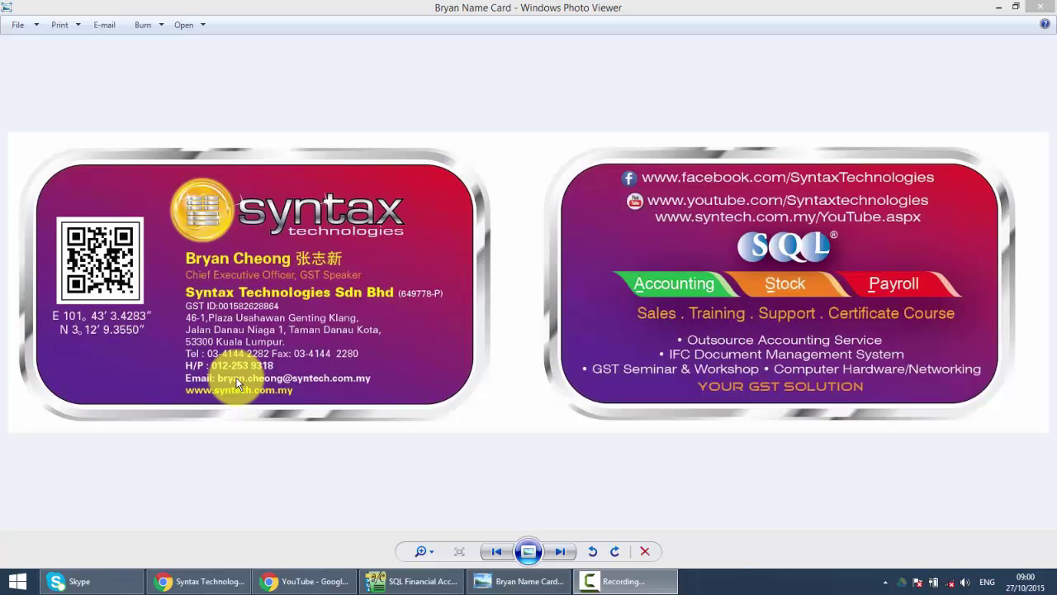
Step: Switch from the company name card in Photo Viewer to the SQL Financial Accounting window
left_click(401, 581)
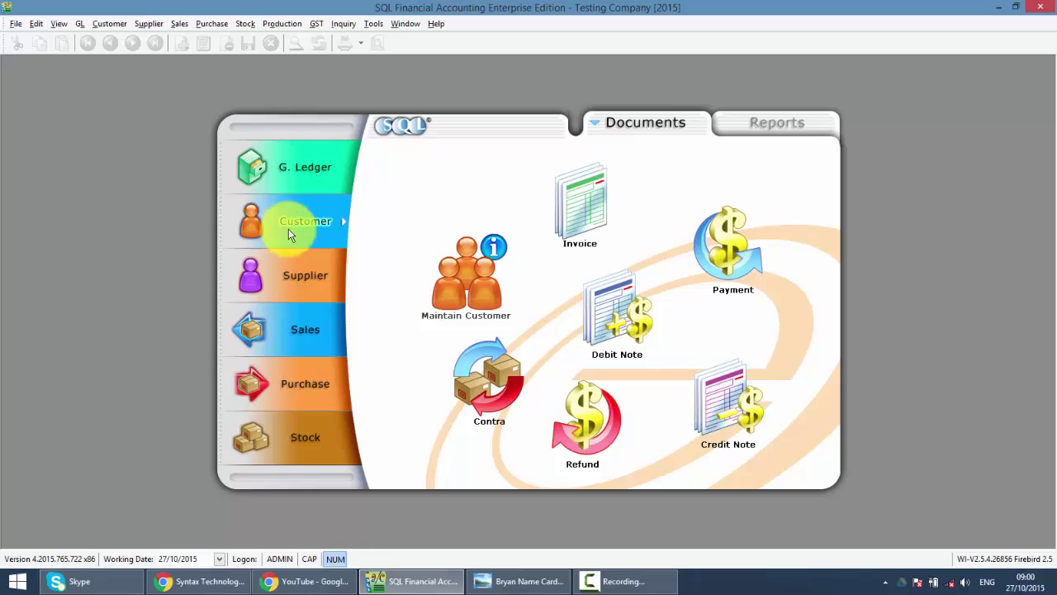
Step: List customer payments filtered by customer 'ki', then inspect receipt OR-00004's knock-off details
left_click(735, 259)
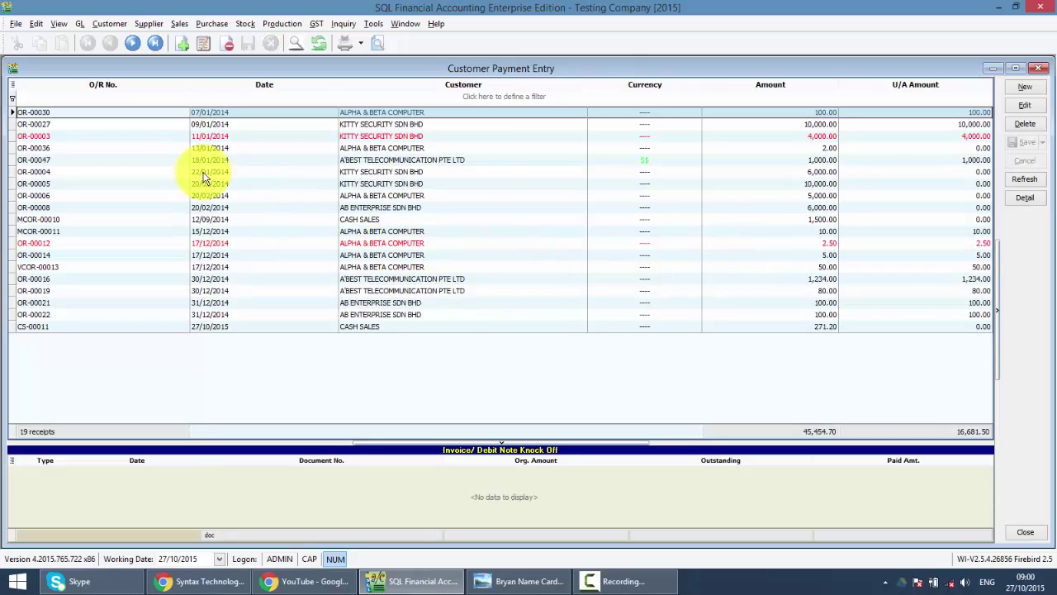
left_click(123, 98)
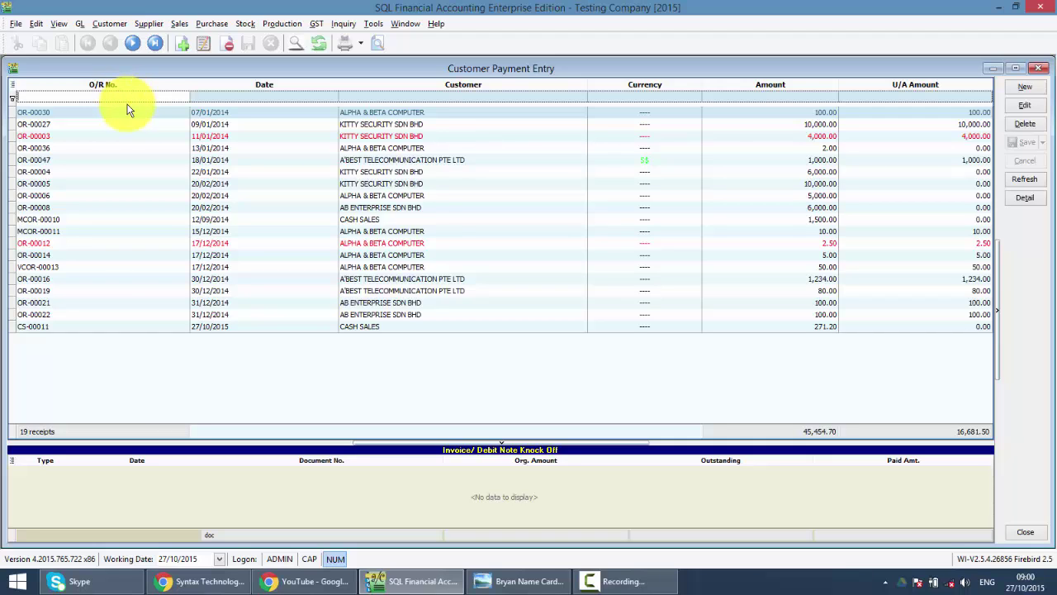
type("11")
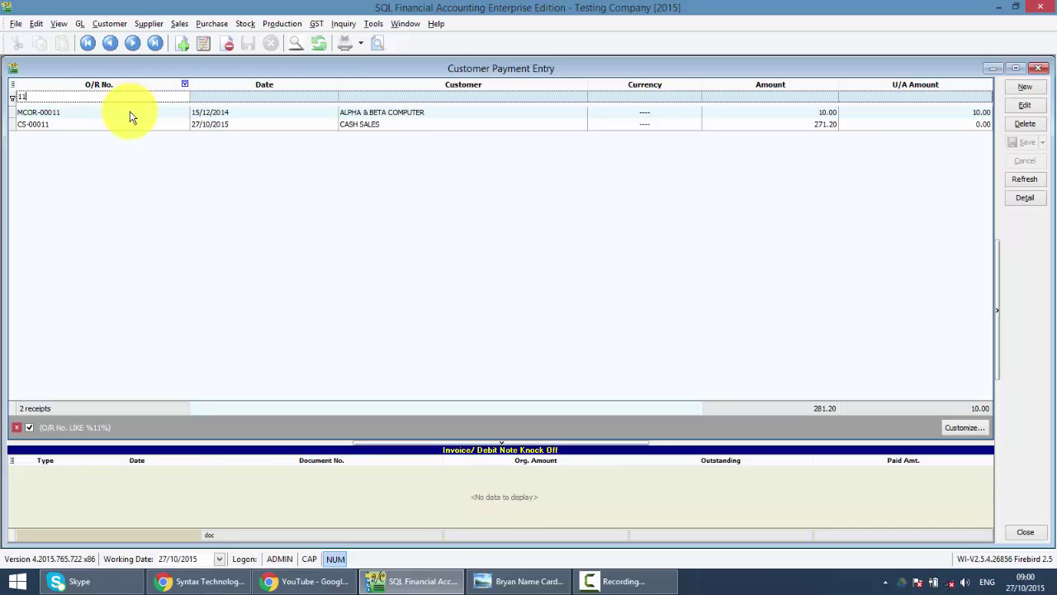
key("BackSpace")
key("BackSpace")
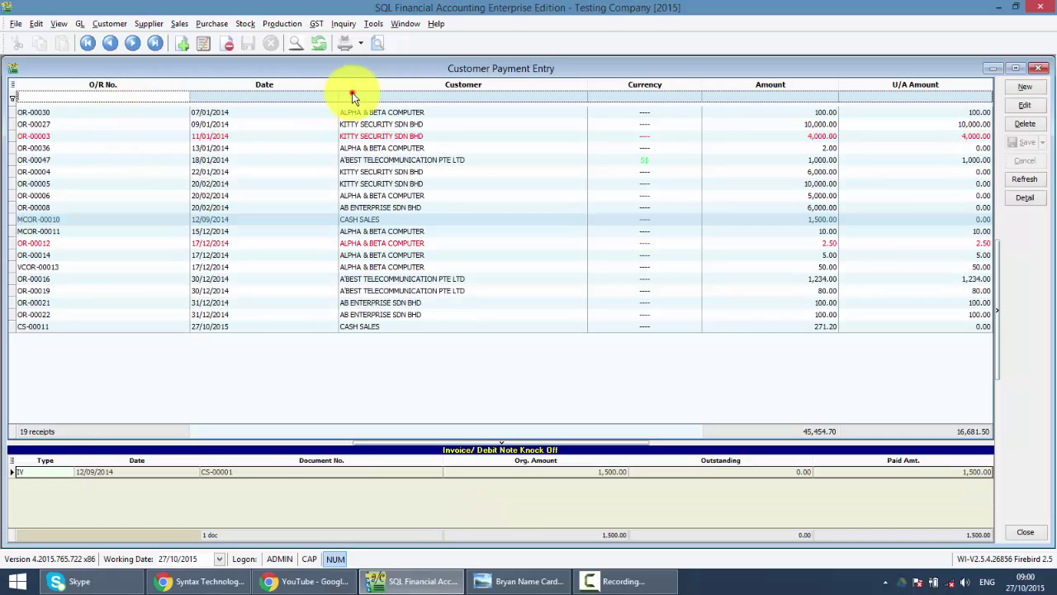
left_click(353, 98)
type("ki")
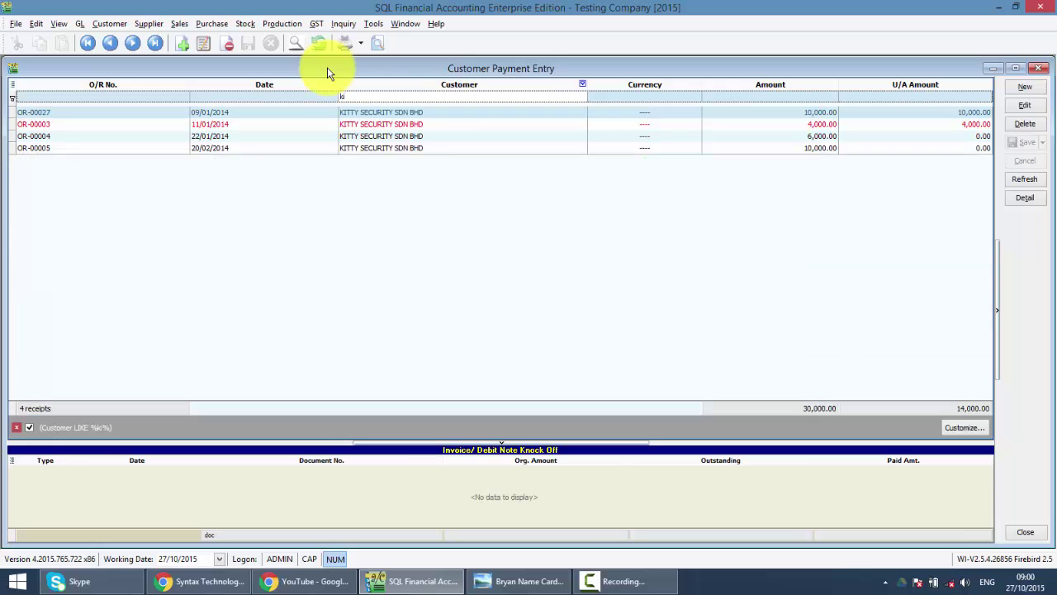
left_click(359, 136)
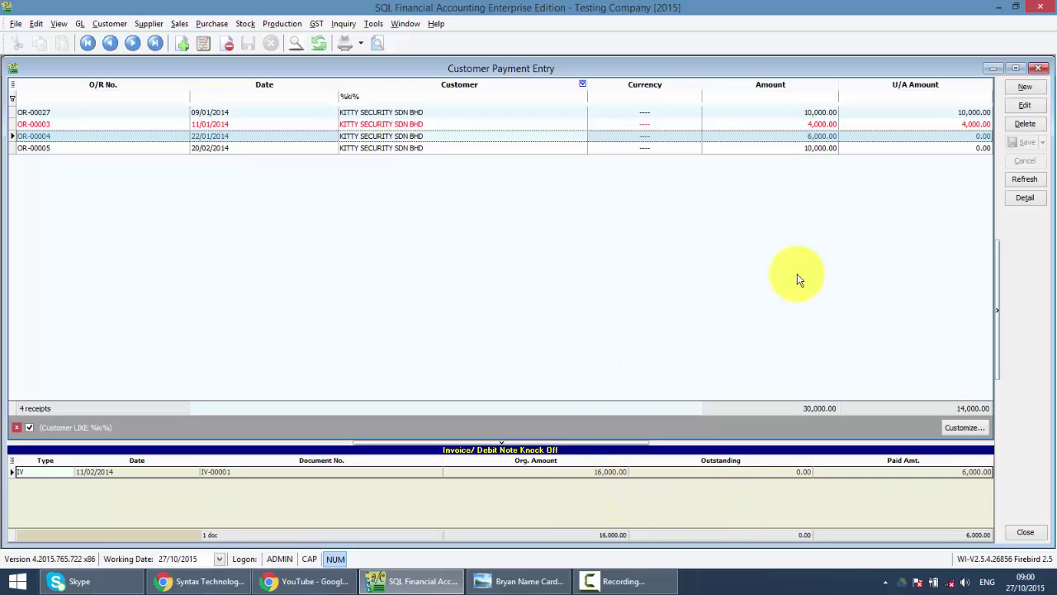
Step: Start a new customer payment and try searching the customer lookup with 'ki' and 'k'
left_click(1023, 87)
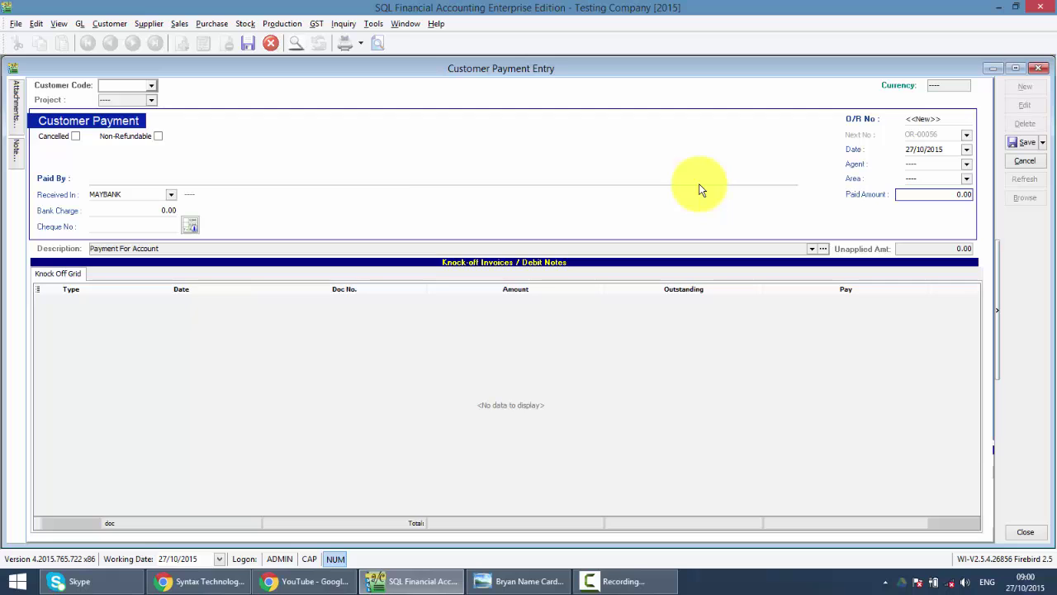
type("ki")
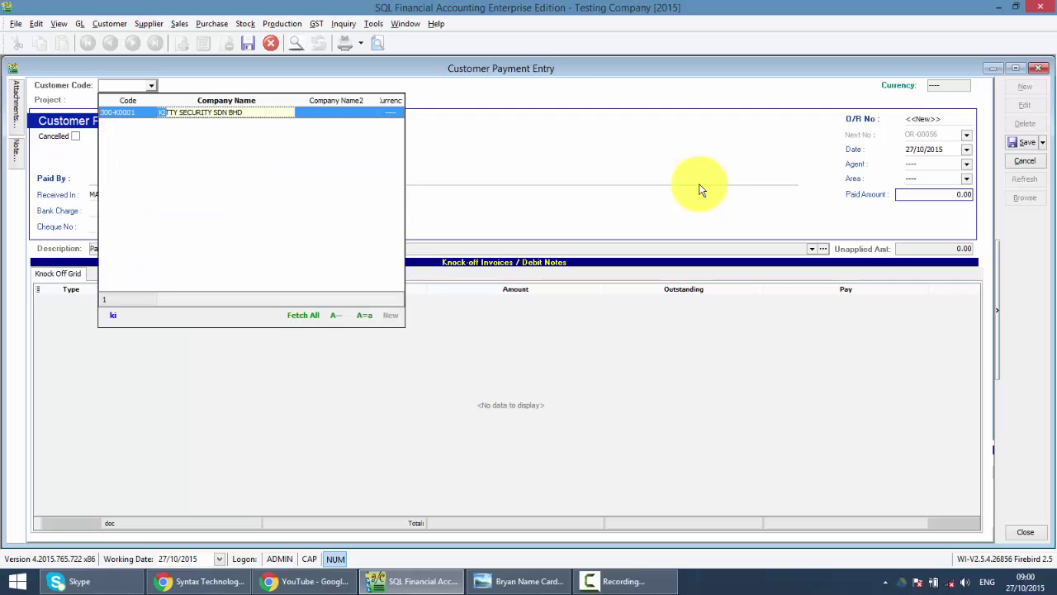
key("BackSpace")
key("BackSpace")
key("Tab")
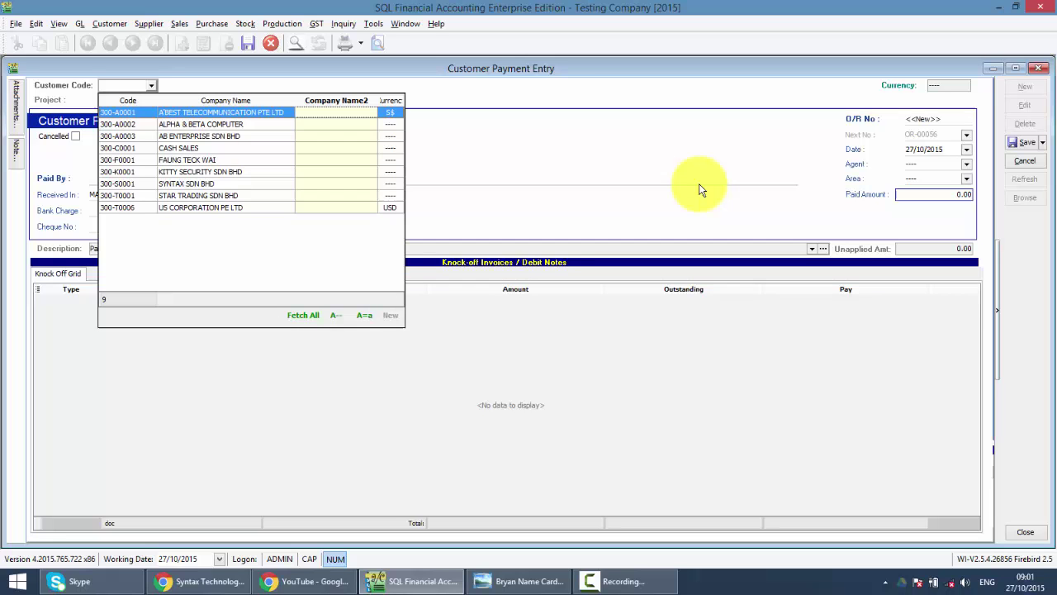
type("ki")
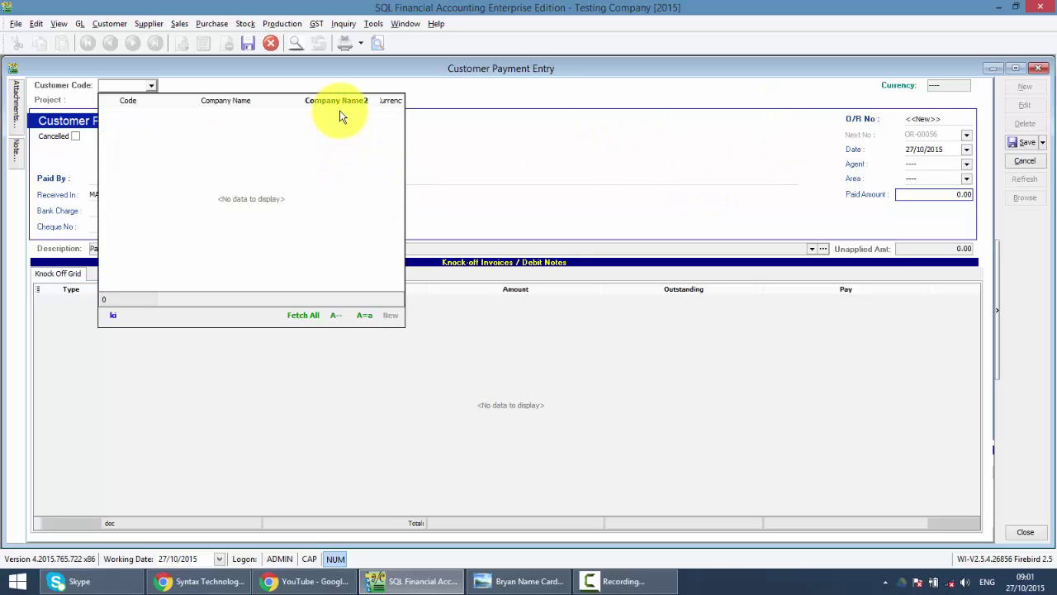
mouse_move(336, 105)
key("BackSpace")
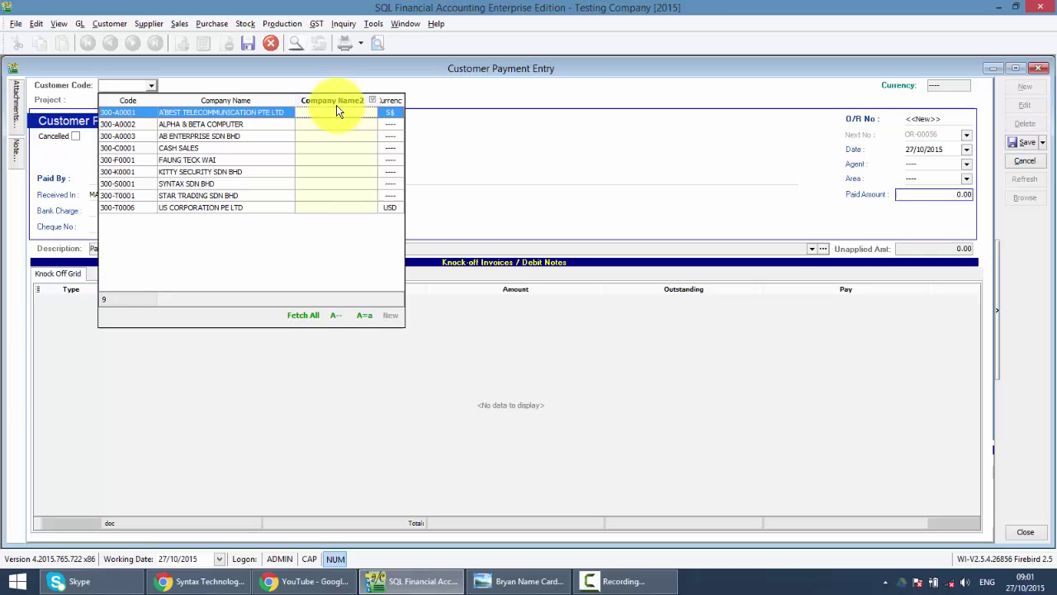
key("Tab")
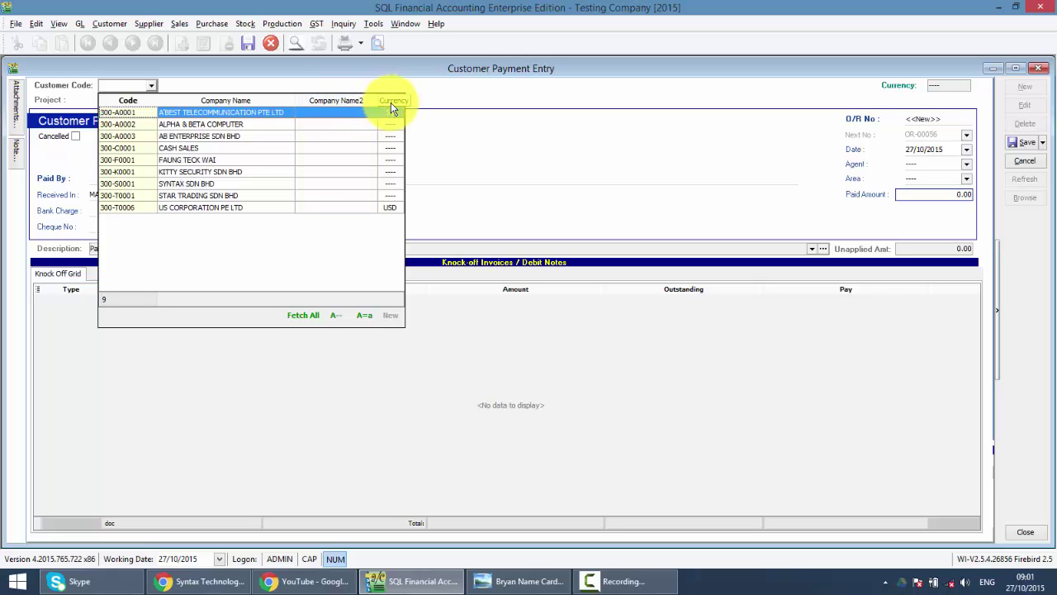
Step: Change the lookup's match mode, search 'sec' and pick KITTY SECURITY SDN BHD (300-K0001)
left_click(111, 128)
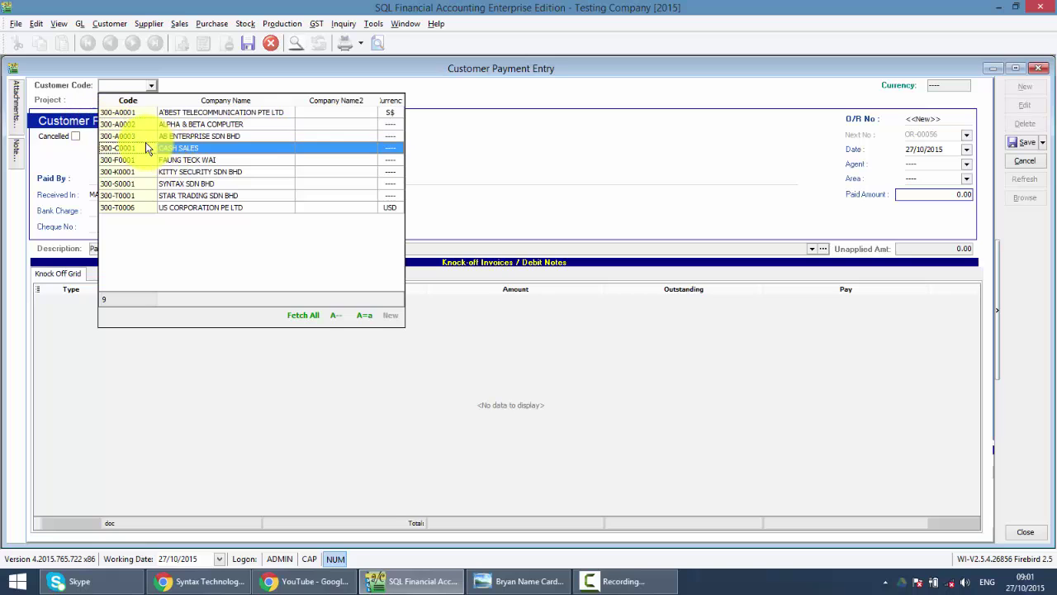
key("Tab")
left_click(237, 111)
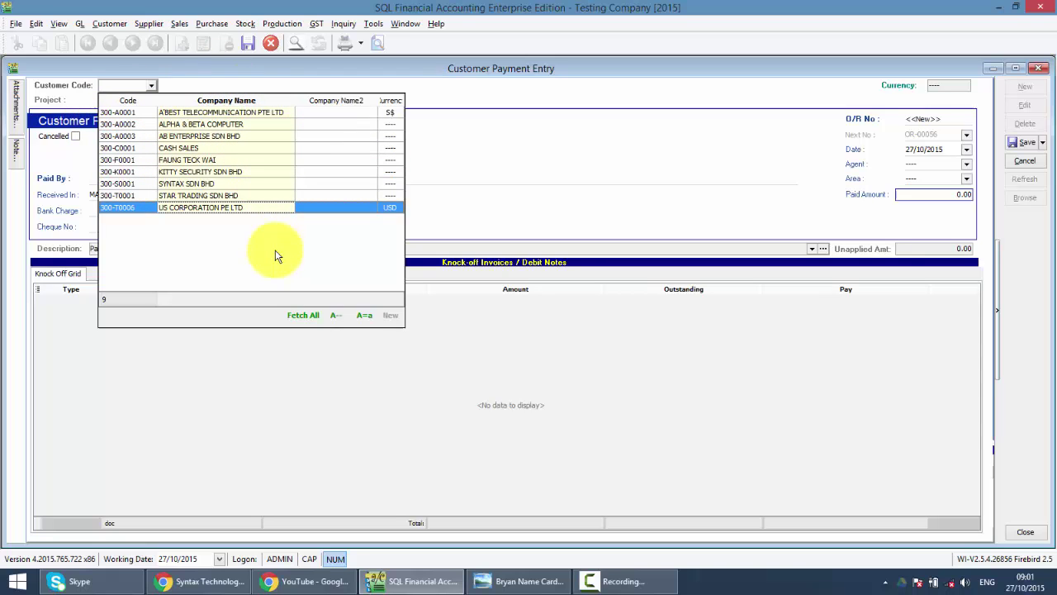
left_click(337, 321)
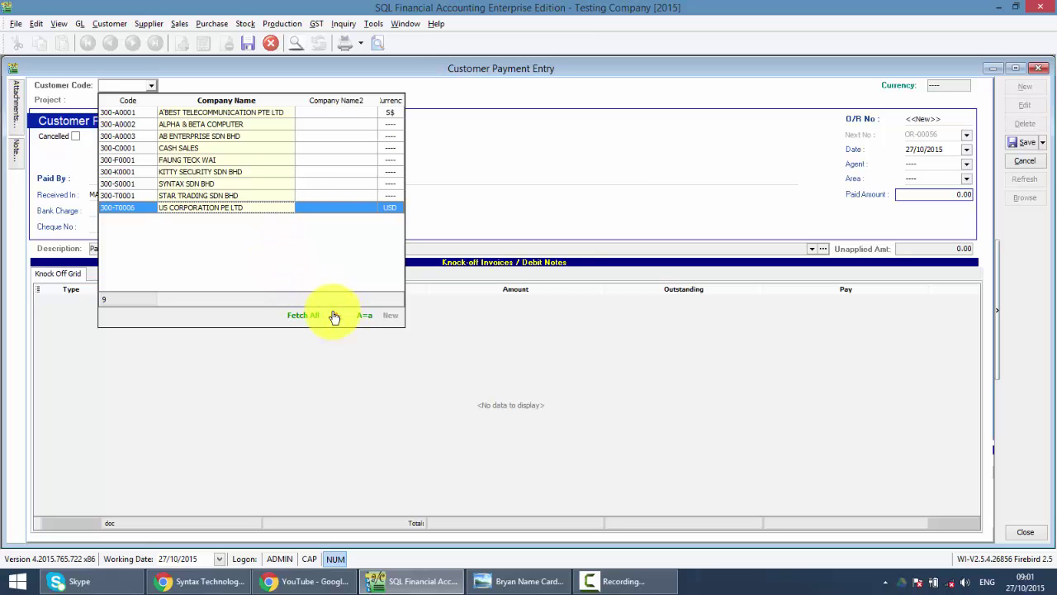
type("sec")
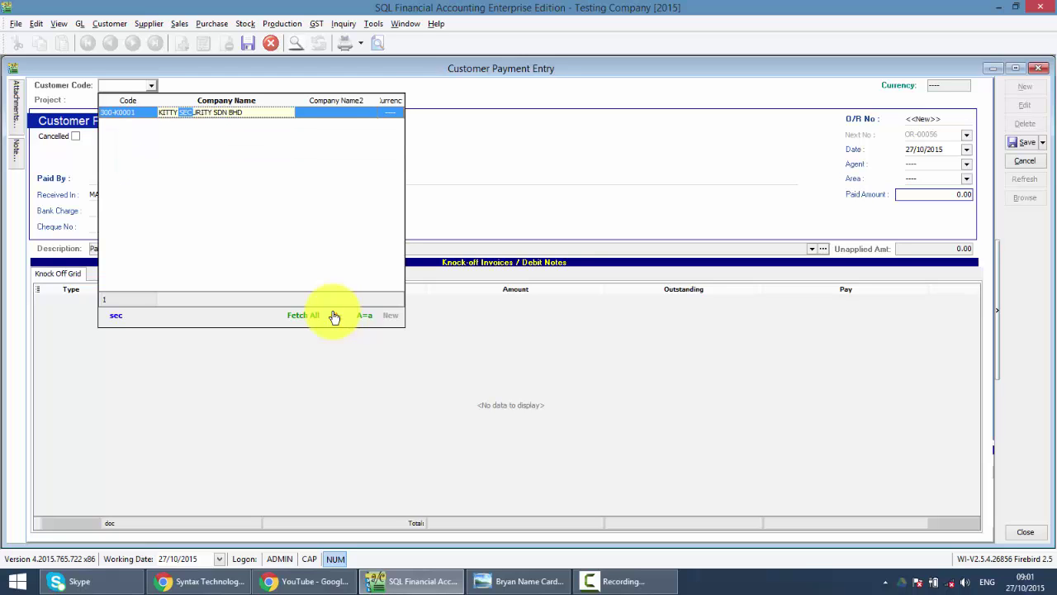
key("Return")
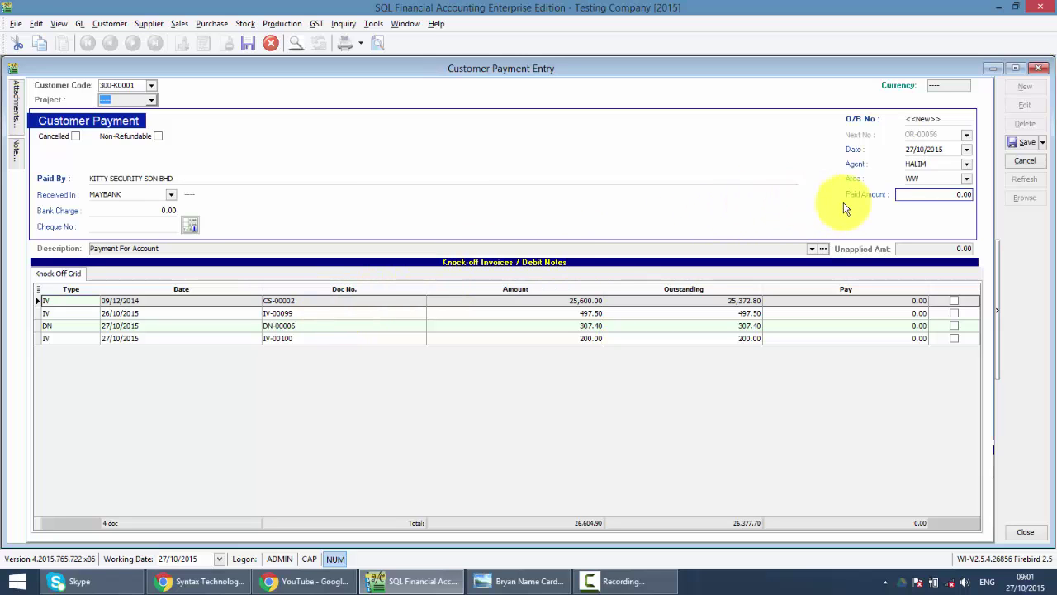
Step: Enter a paid amount of 1000 received into account 310-001 MAYBANK
left_click(905, 193)
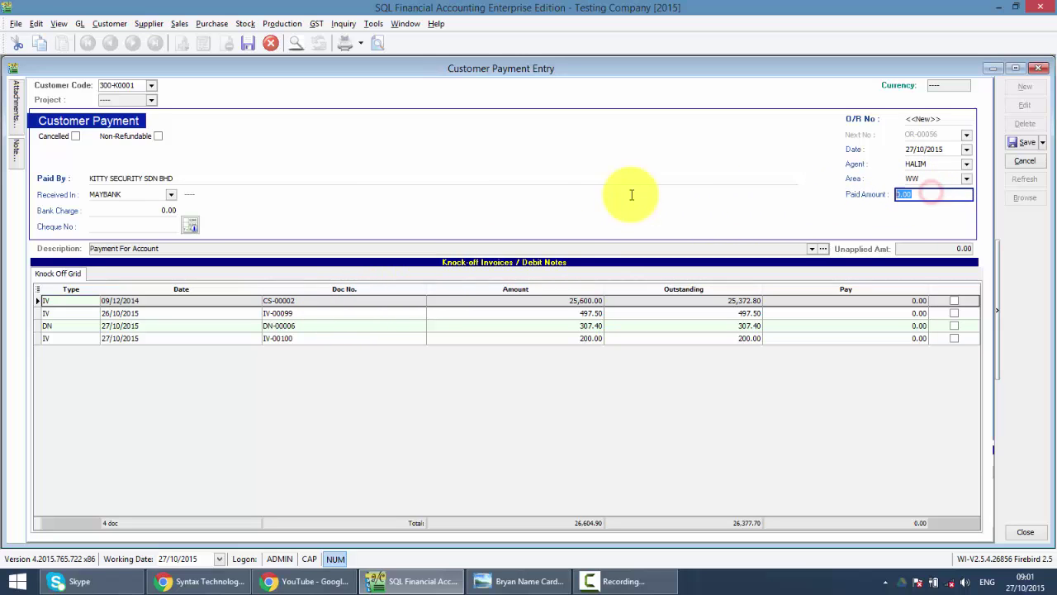
type("1000")
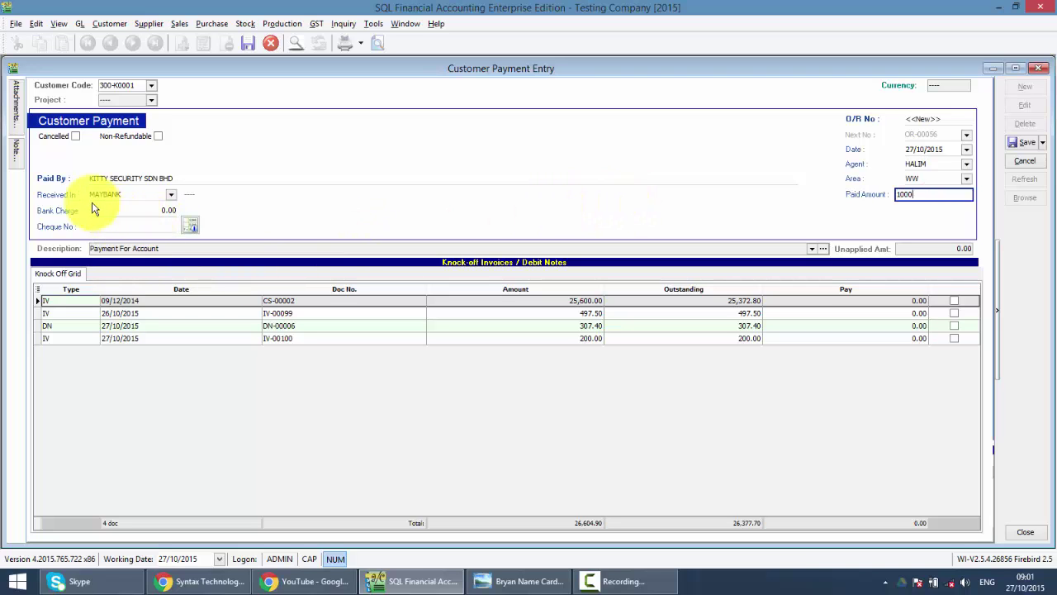
left_click(171, 195)
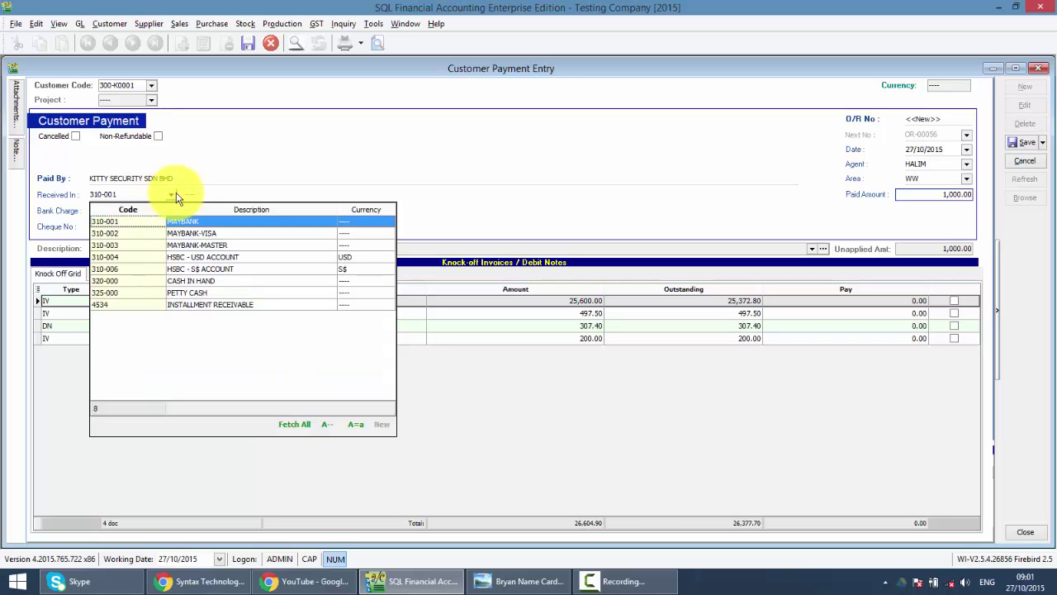
left_click(212, 172)
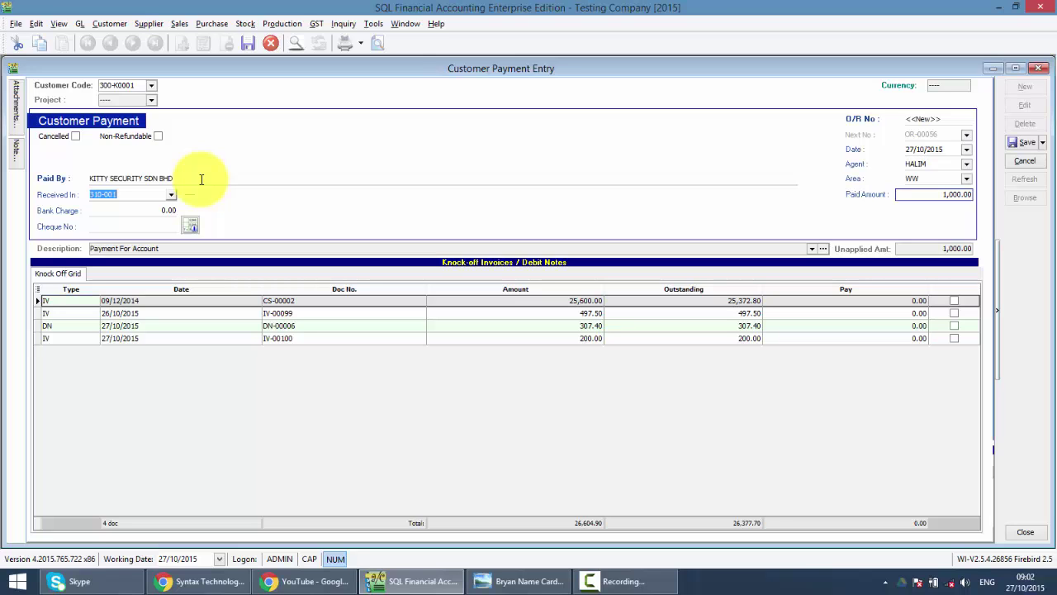
Step: Enter the payment's cheque number in capital letters
left_click(152, 226)
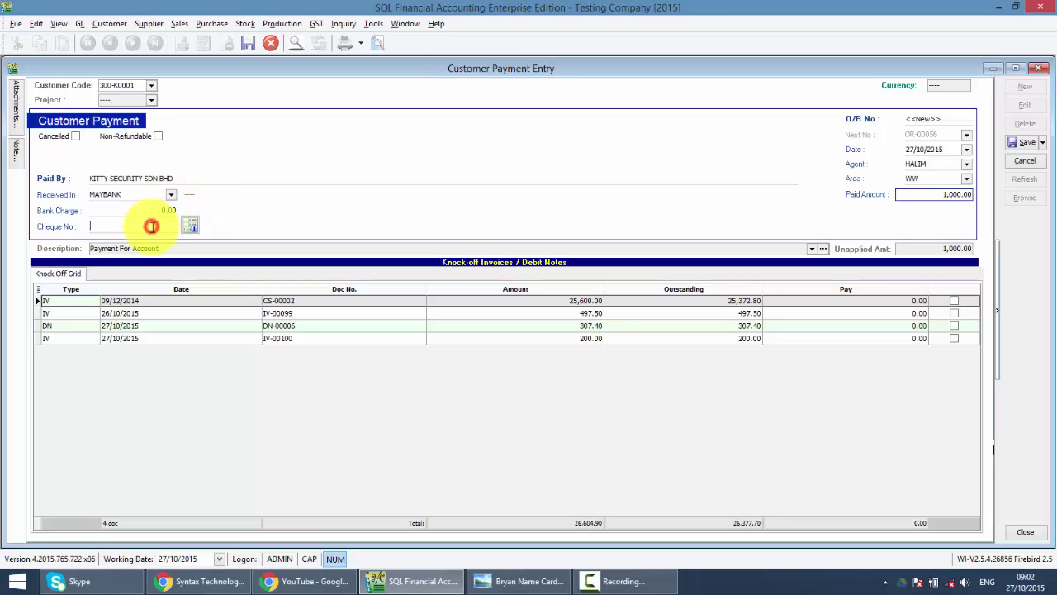
key("Caps_Lock")
type("MBB")
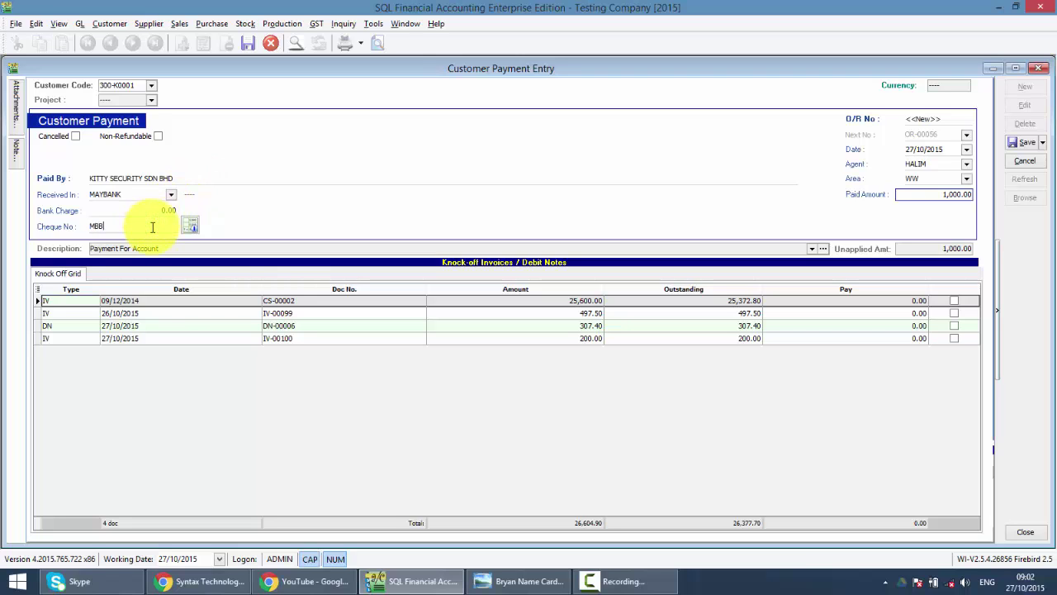
type("78999")
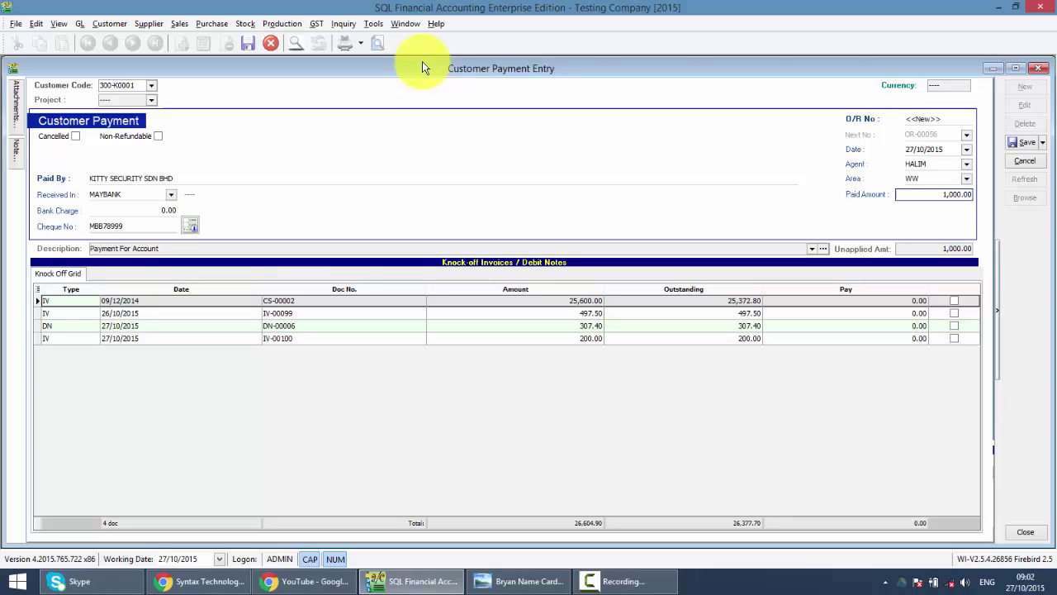
Step: Knock off 800 against CS-00002 and the remaining 200 against IV-00099
left_click(954, 302)
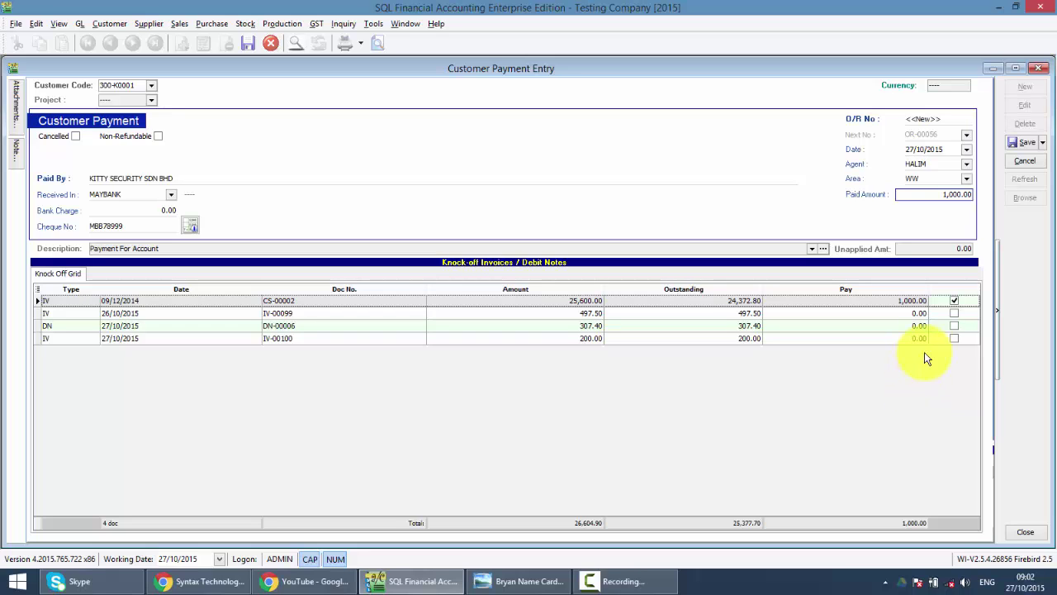
left_click(955, 299)
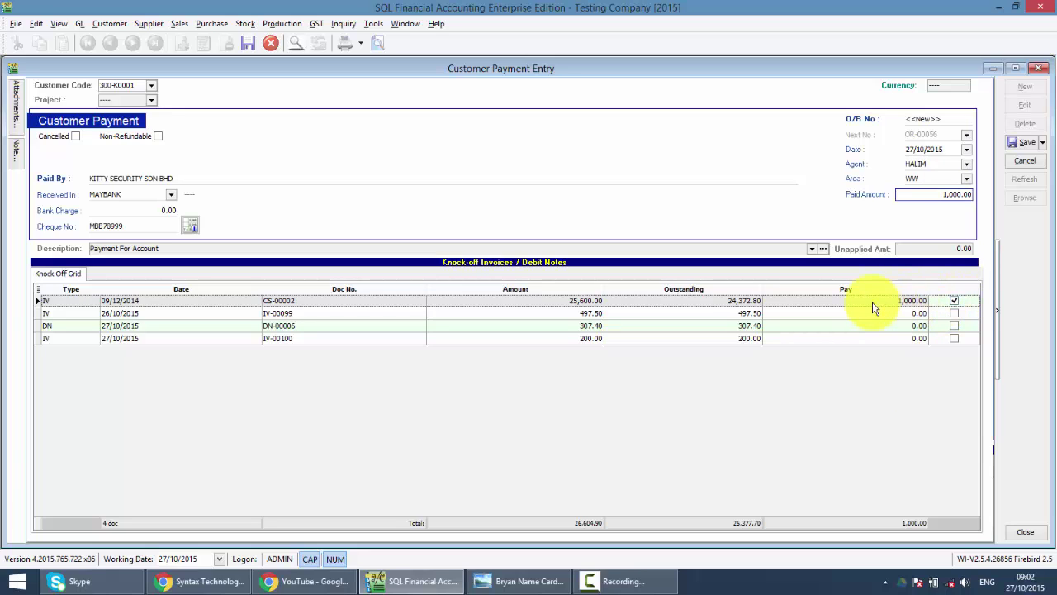
left_click(884, 304)
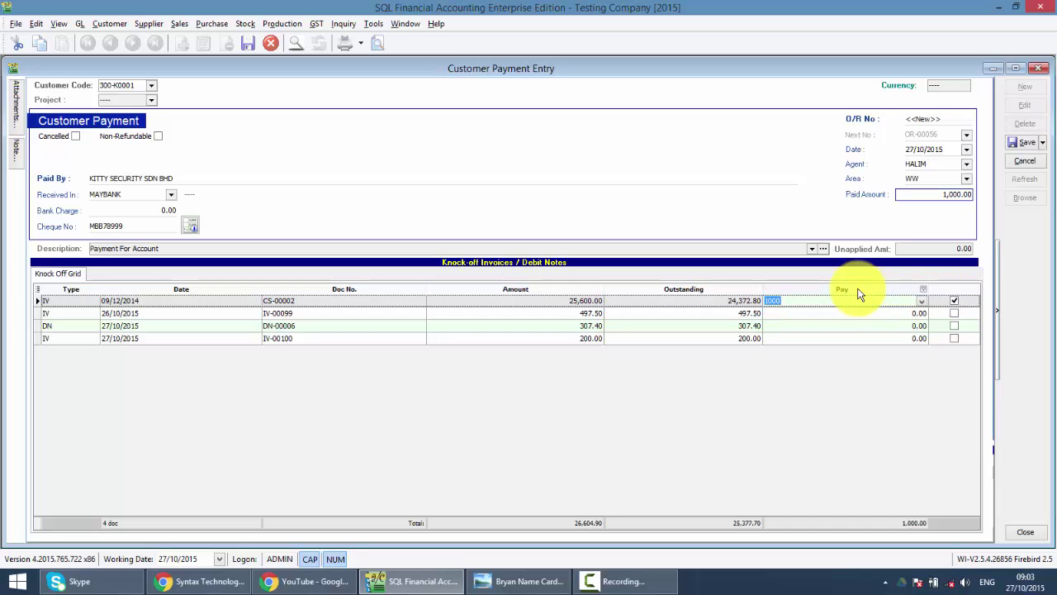
type("200")
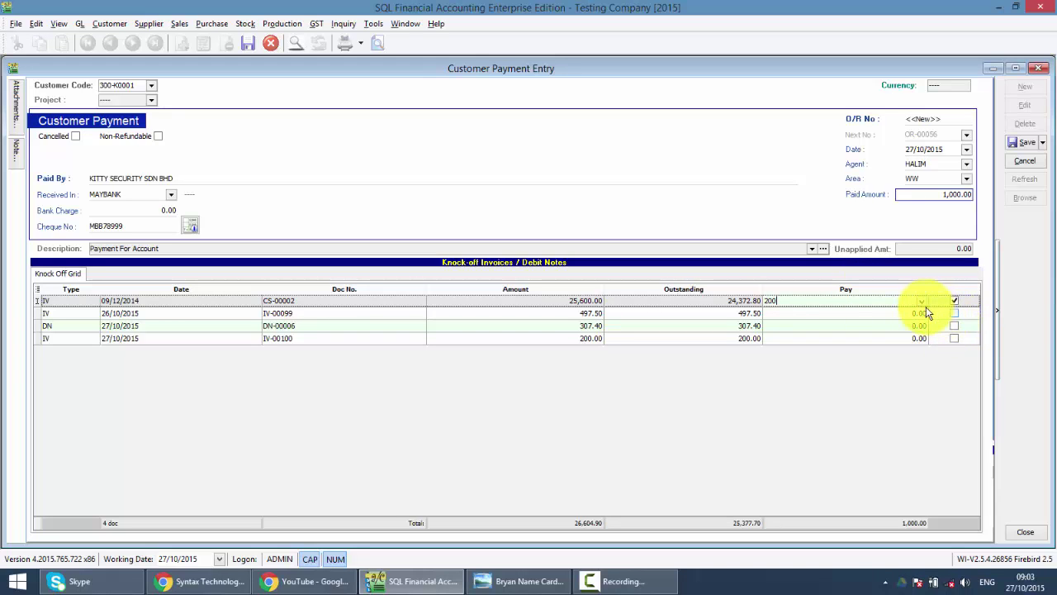
double_click(901, 300)
key("Delete")
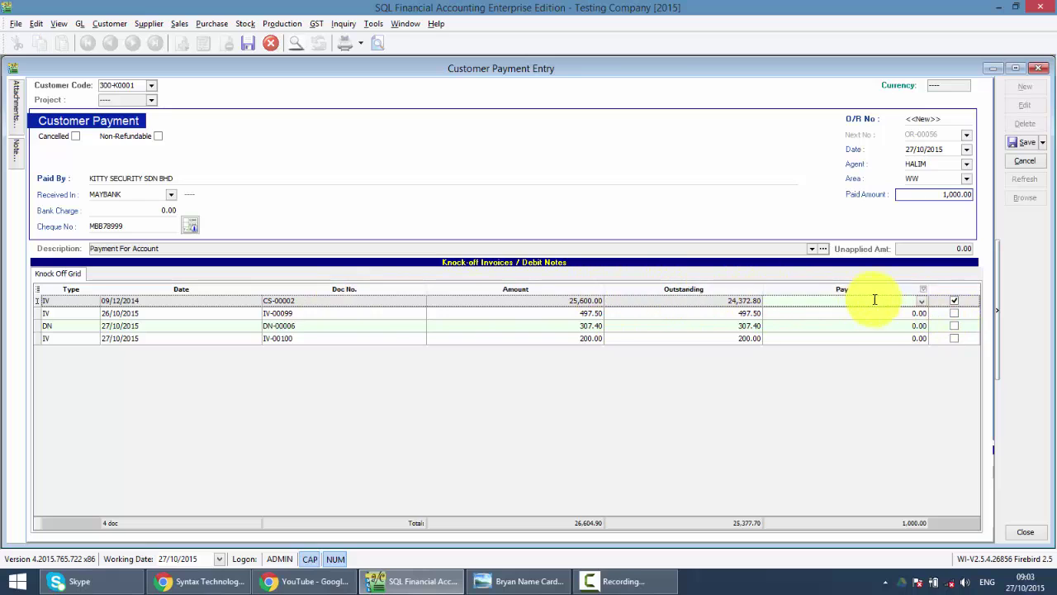
type("80")
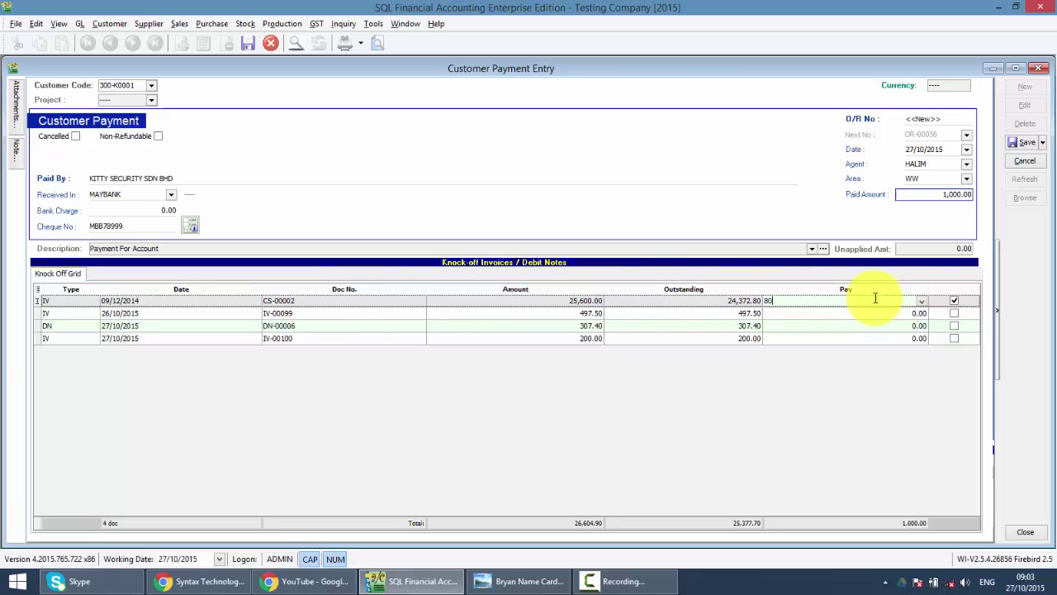
type("0")
left_click(954, 314)
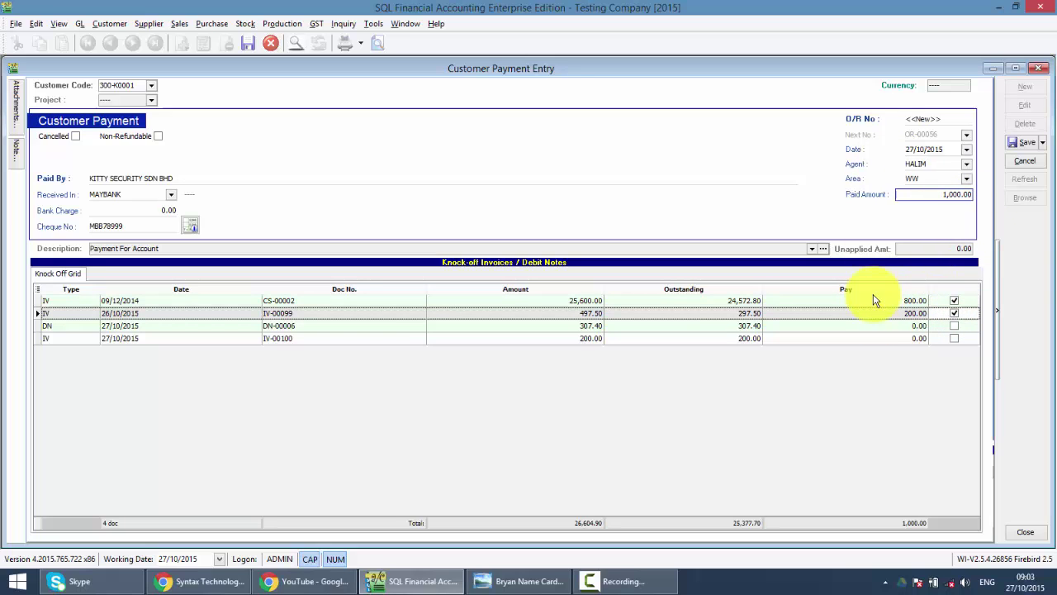
Step: Save payment OR-00056 and preview it as GL Official Receipt - Detail - Half
left_click(1023, 142)
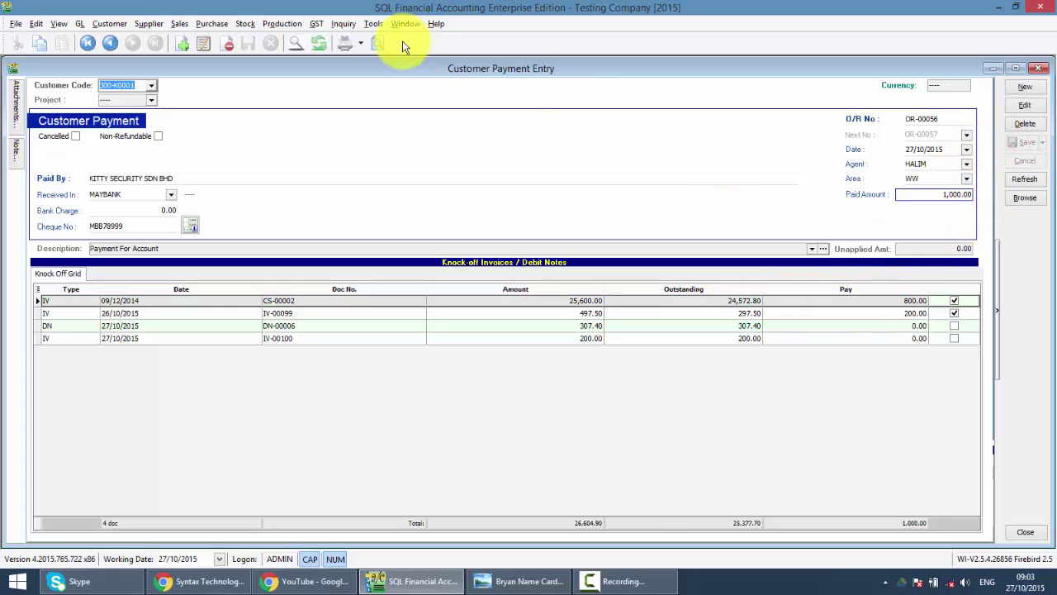
left_click(380, 48)
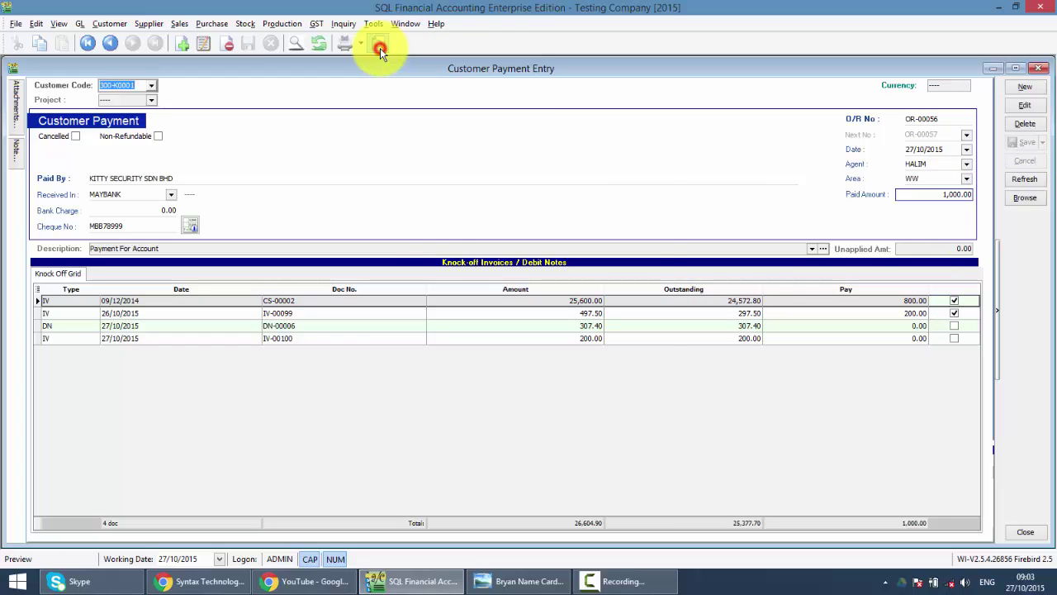
double_click(513, 252)
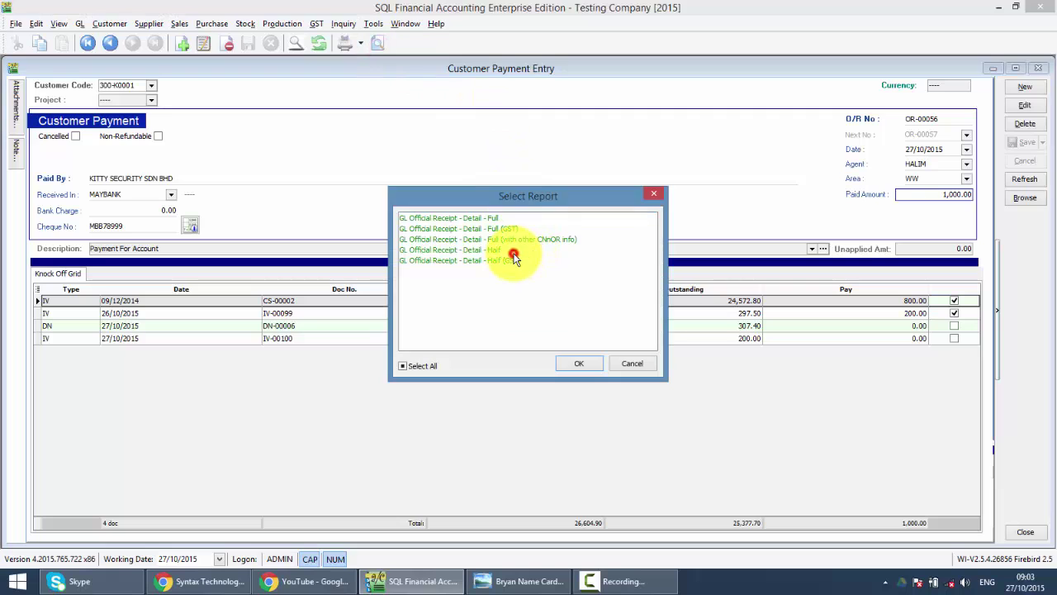
scroll(541, 261, "down", 5)
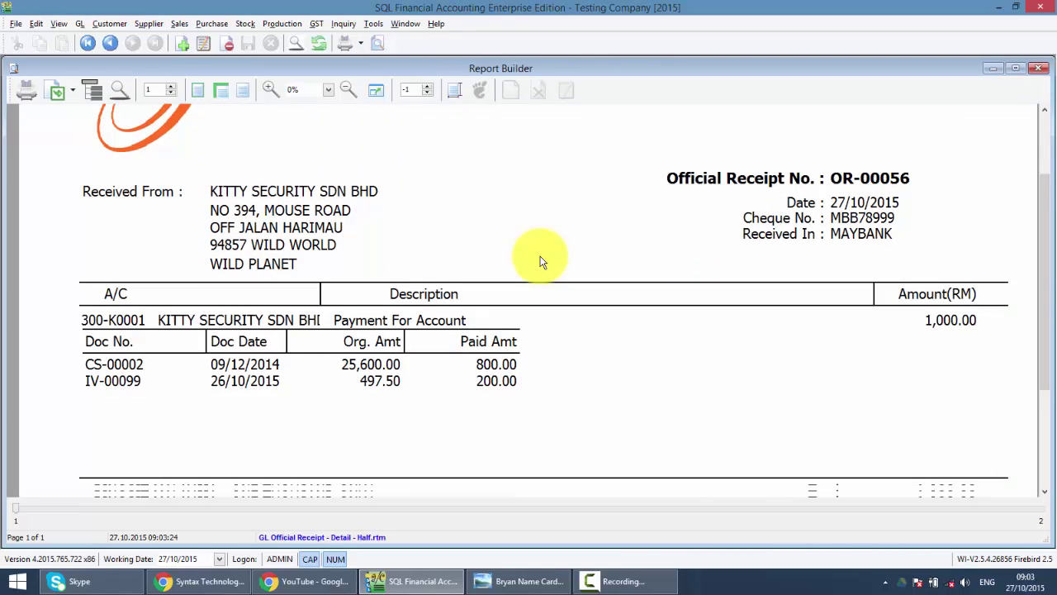
scroll(541, 261, "up", 3)
scroll(541, 261, "up", 2)
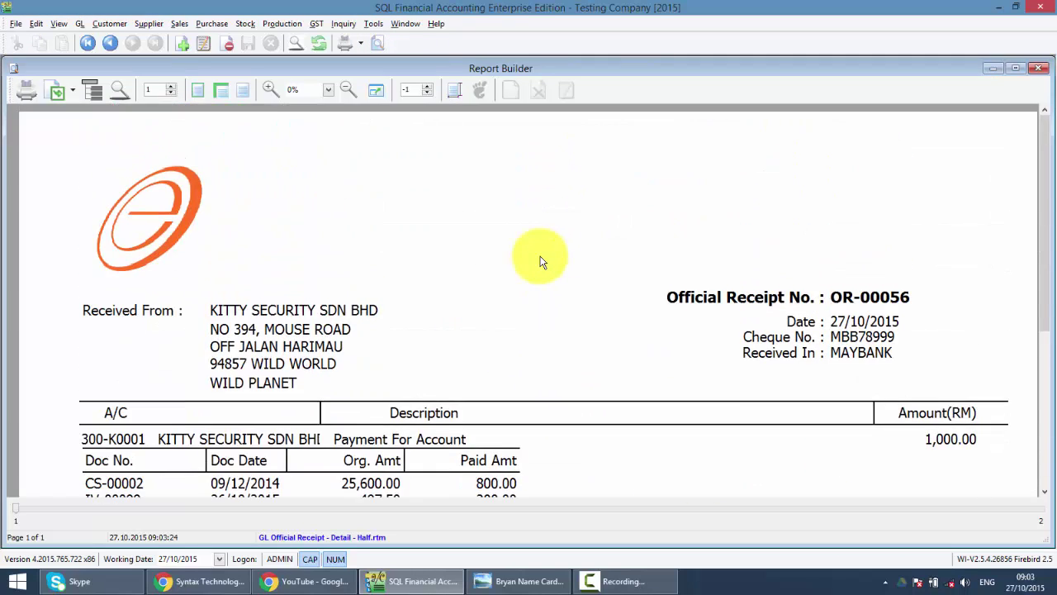
scroll(541, 261, "down", 4)
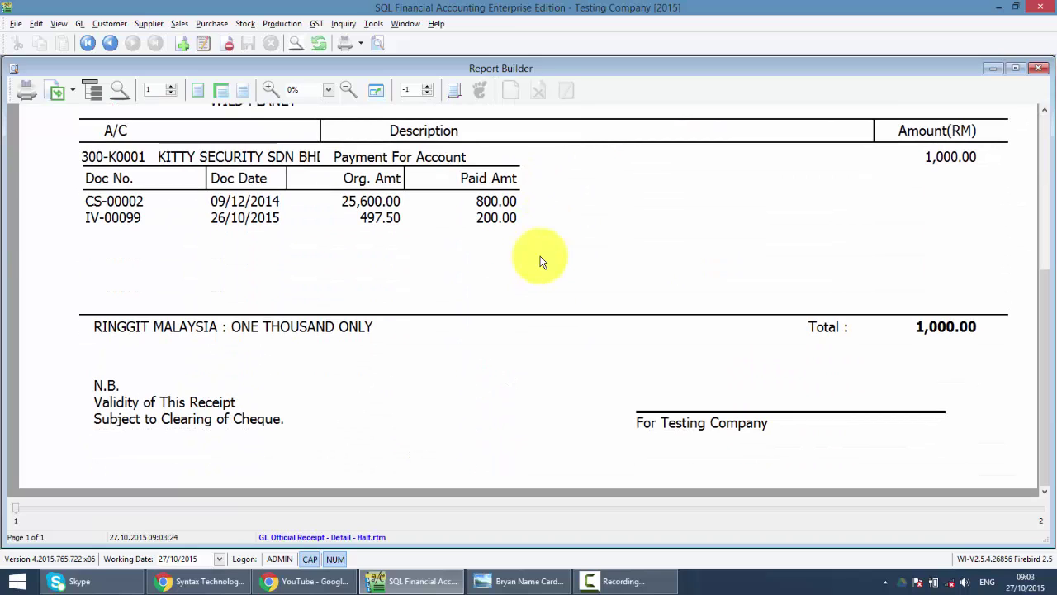
Step: Export the receipt as a PDF to the Desktop named 'KITTY OR'
left_click(77, 85)
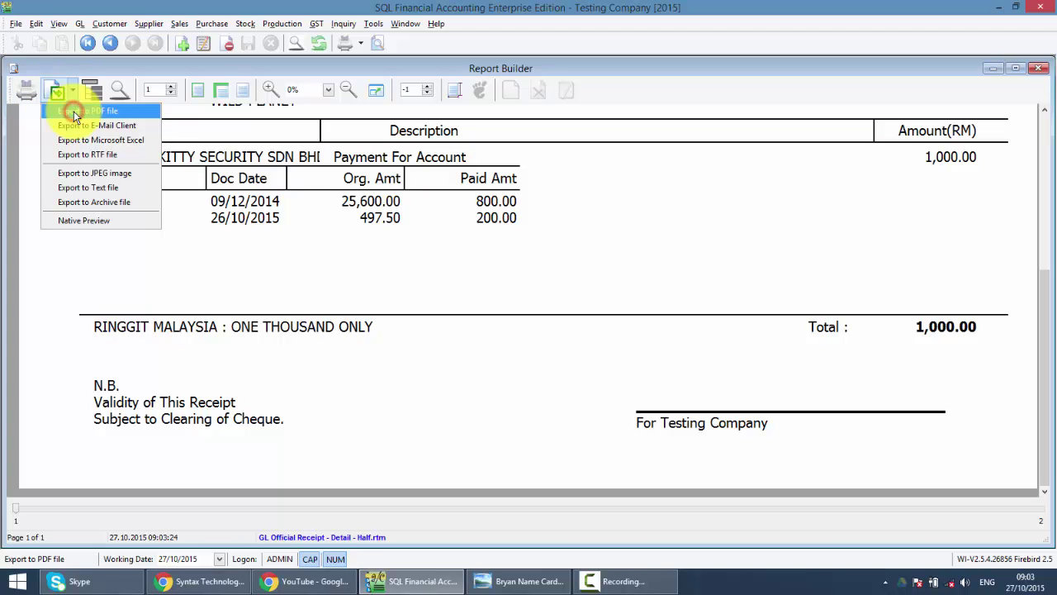
left_click(75, 113)
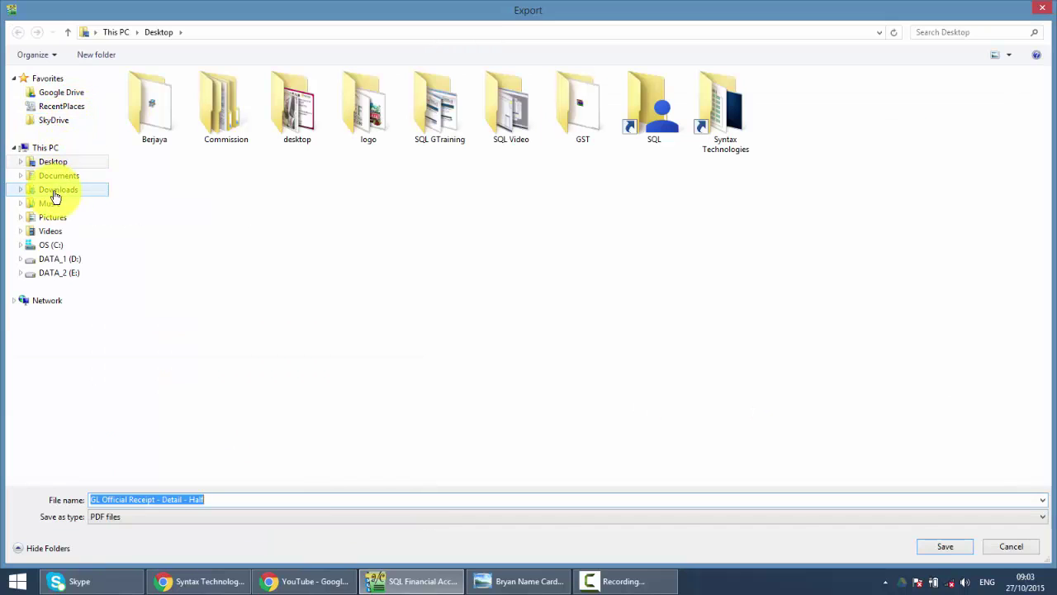
left_click(52, 161)
left_click(273, 498)
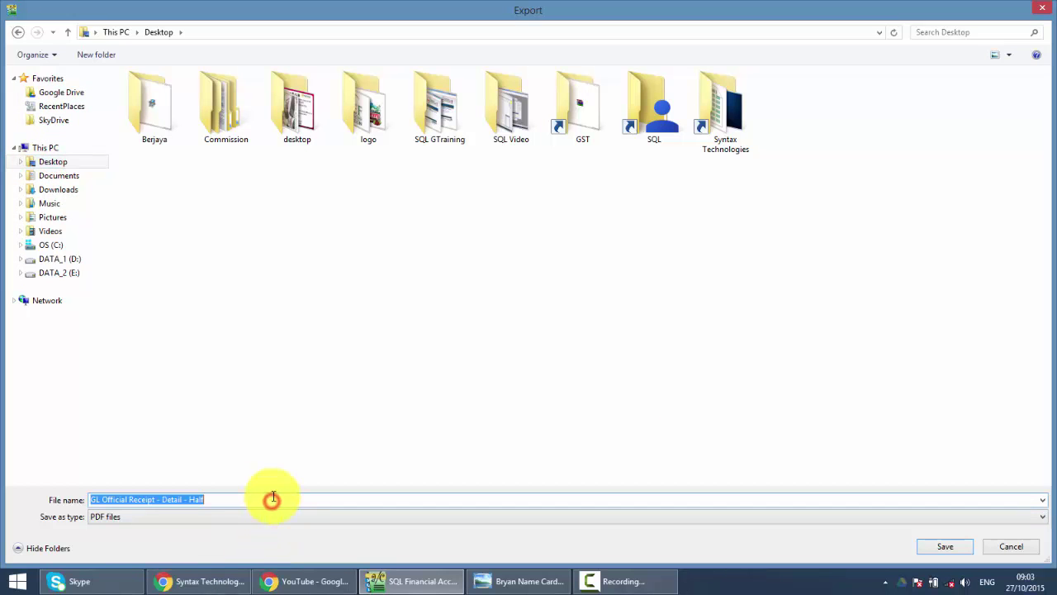
type("KITTY OR")
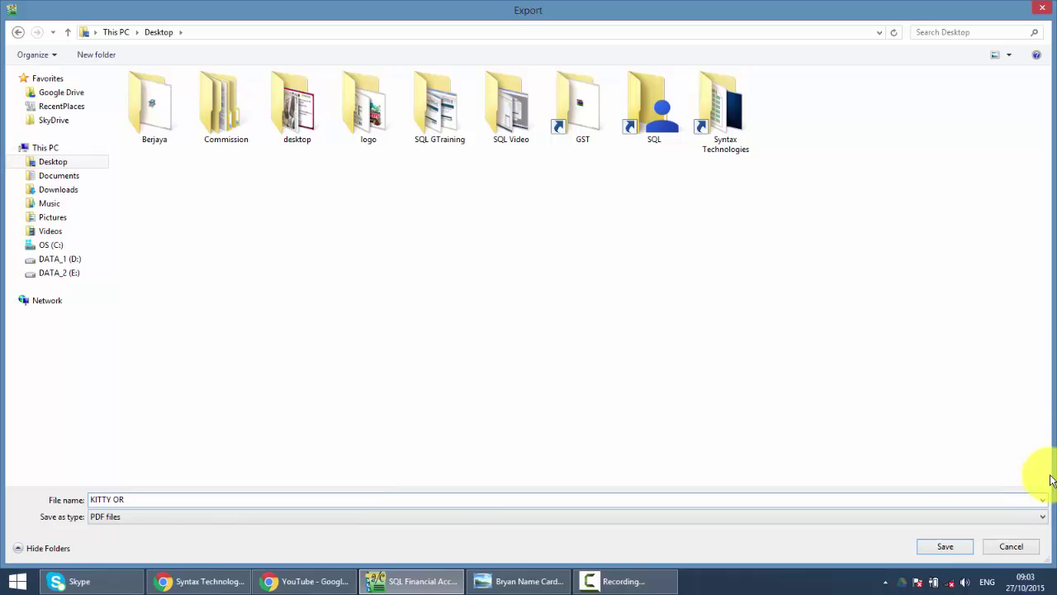
left_click(960, 549)
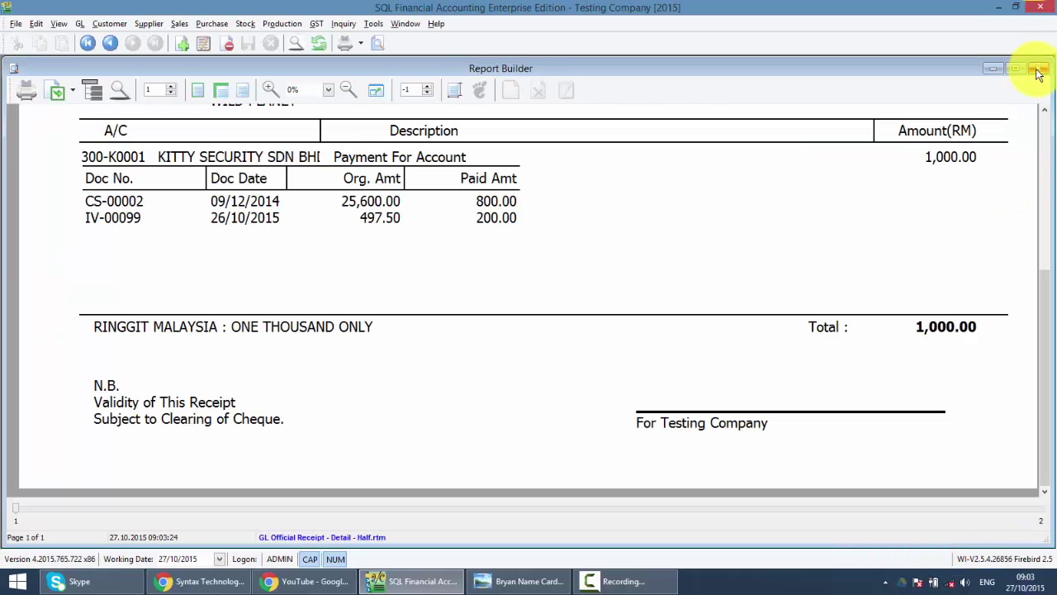
Step: Open KITTY OR.pdf from the desktop to check receipt OR-00056, then close the payment entry form
left_click(1033, 69)
left_click(999, 7)
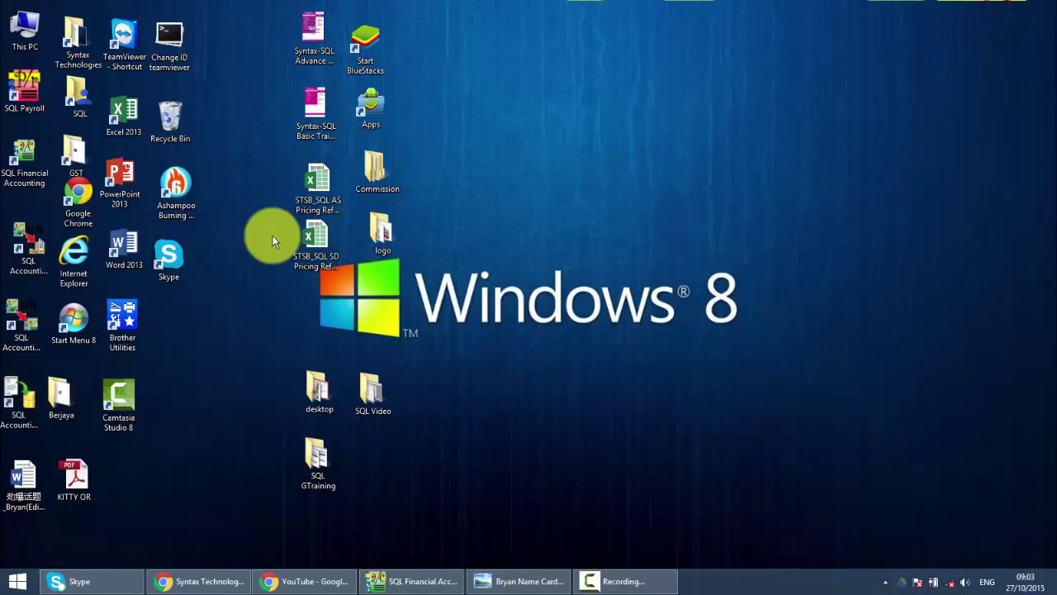
left_click(661, 110)
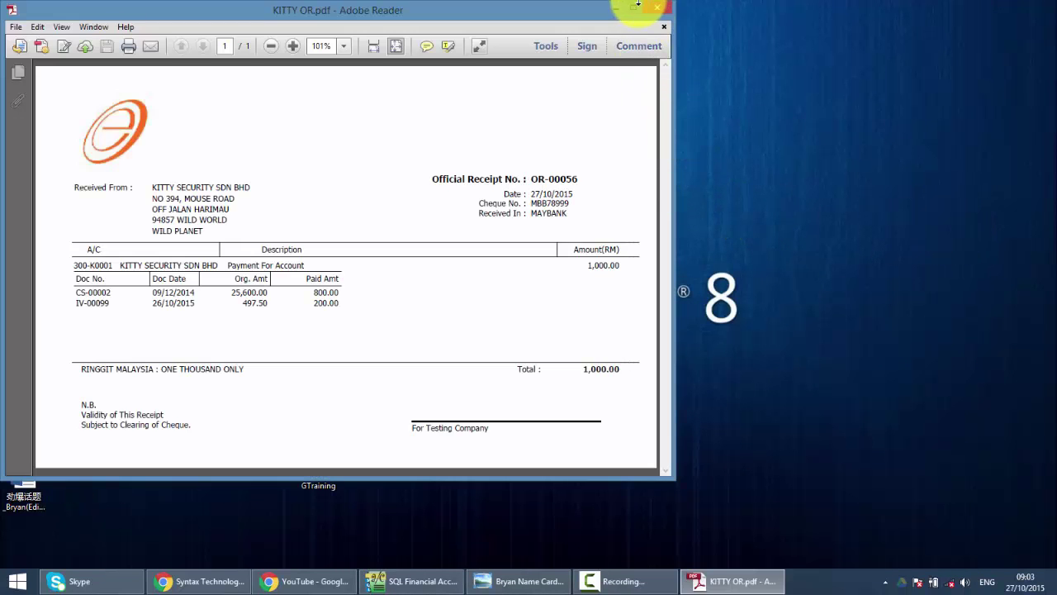
left_click(660, 12)
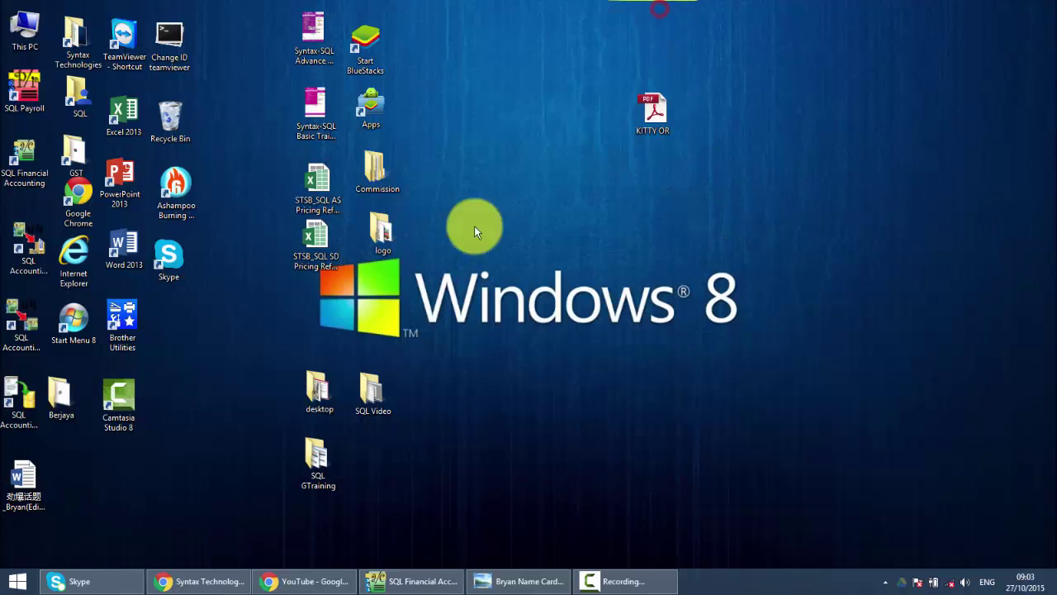
left_click(405, 582)
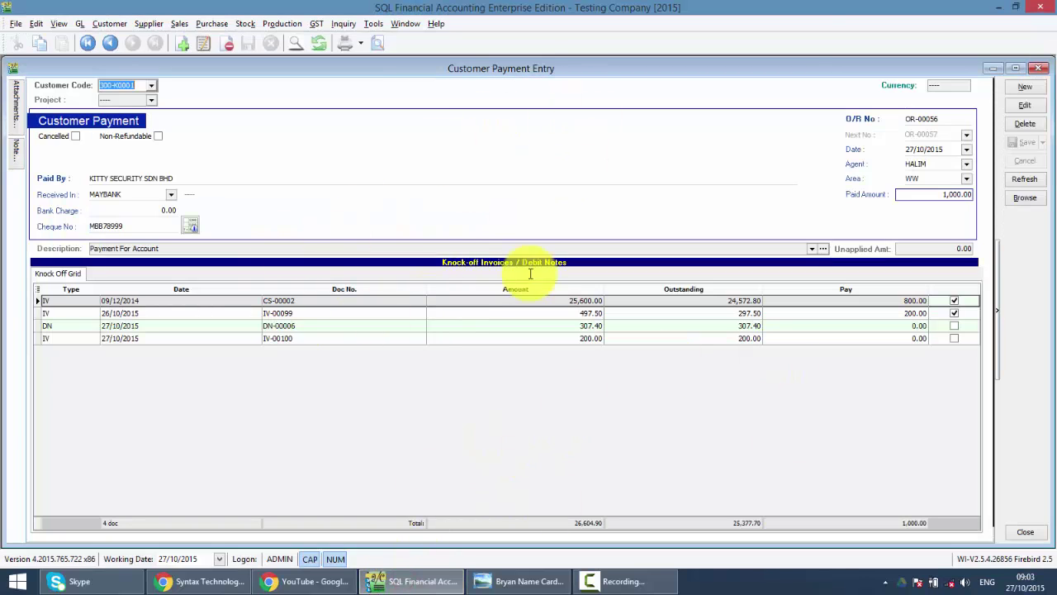
left_click(1038, 68)
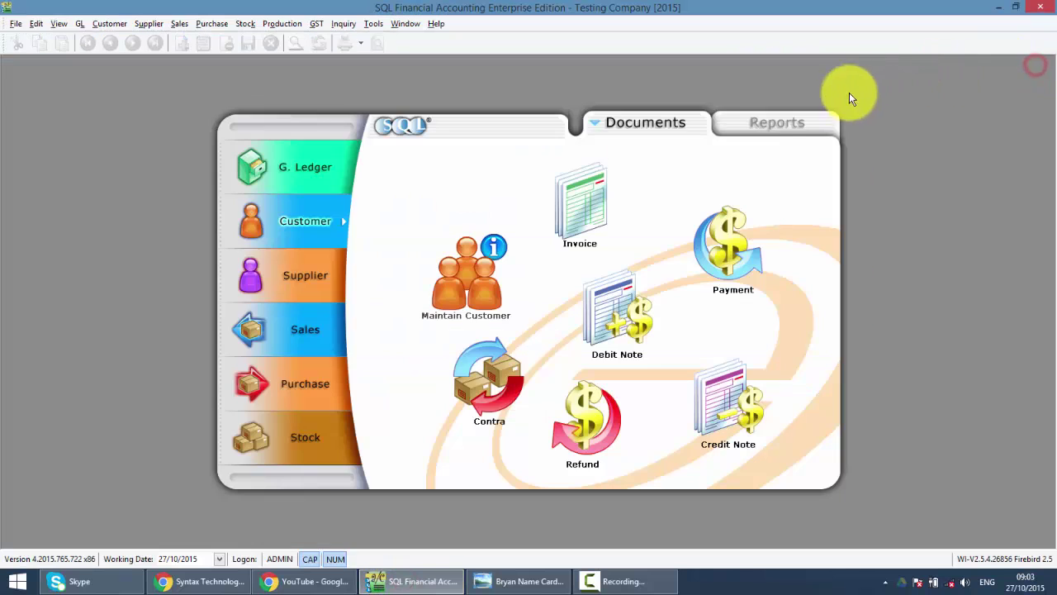
Step: Switch to the Syntax Technologies Facebook page in Chrome and scroll through its timeline posts
left_click(200, 580)
scroll(278, 297, "up", 10)
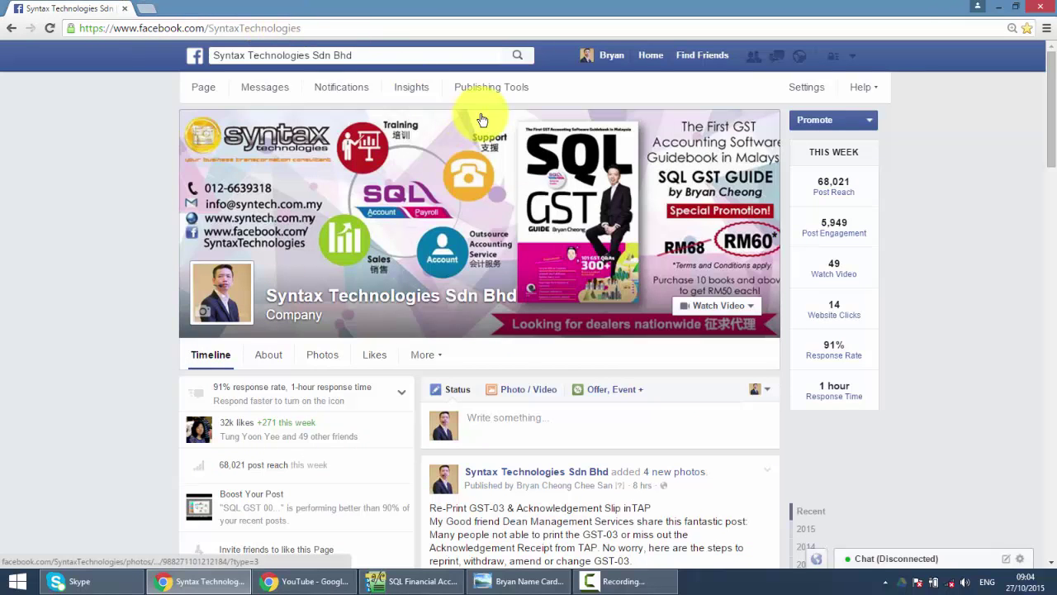
scroll(484, 125, "down", 3)
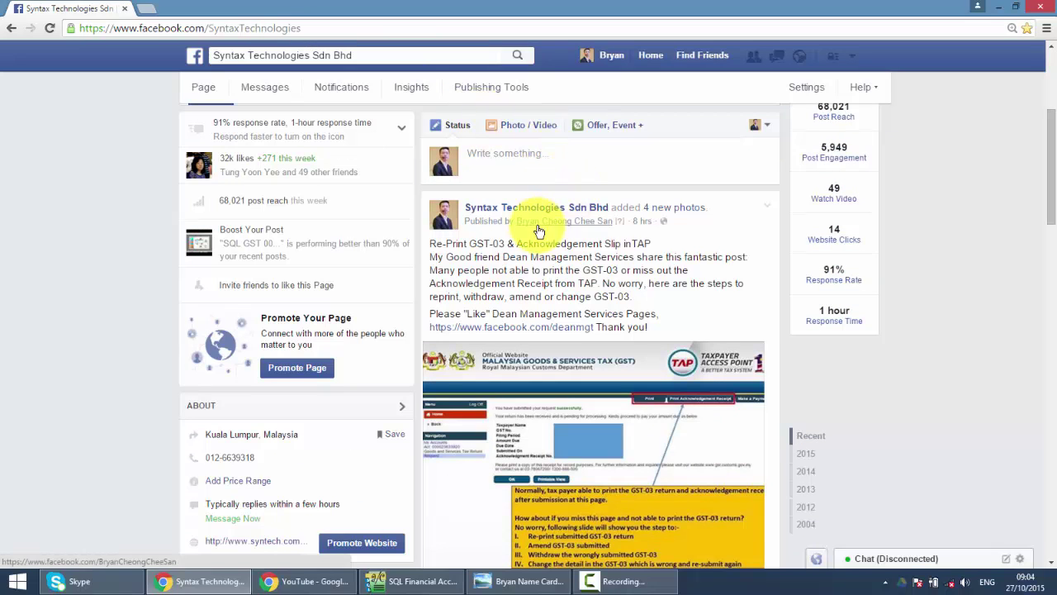
scroll(326, 413, "down", 1)
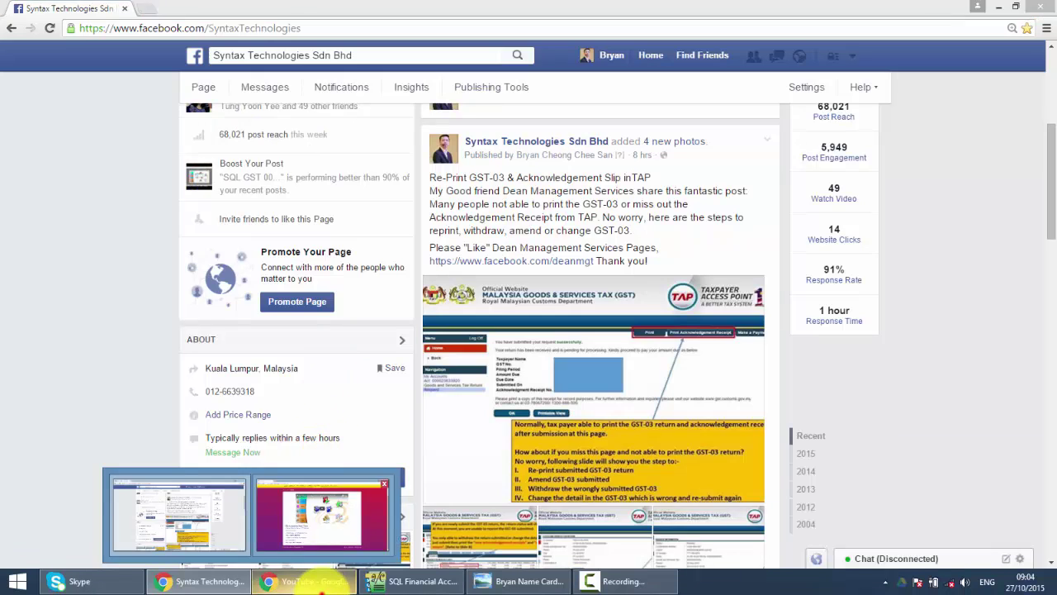
Step: View the syntech.com.my YouTube demo-video page, then return to the name card in Photo Viewer
left_click(303, 580)
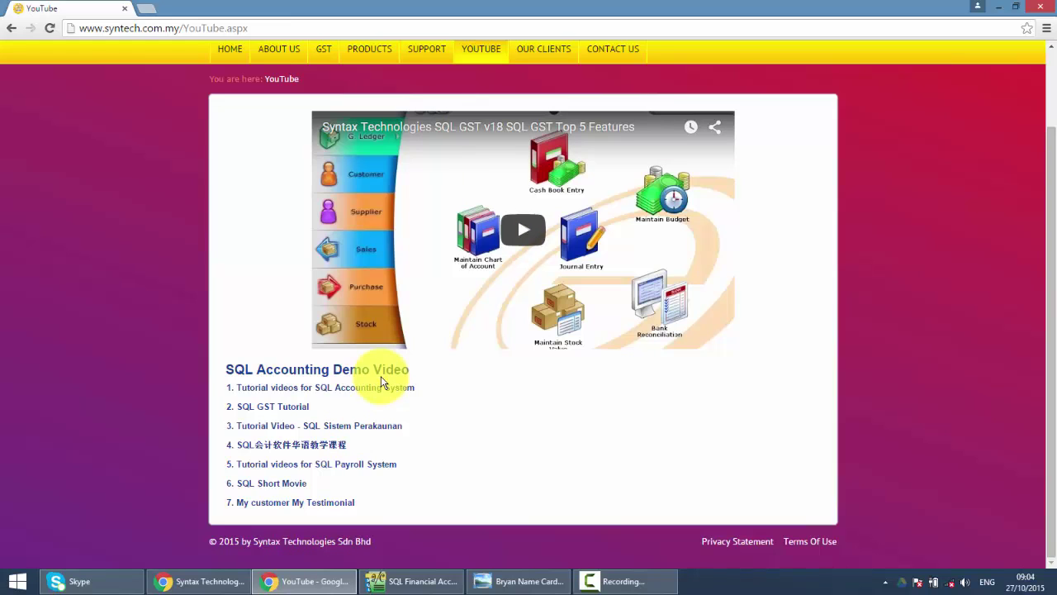
left_click(503, 578)
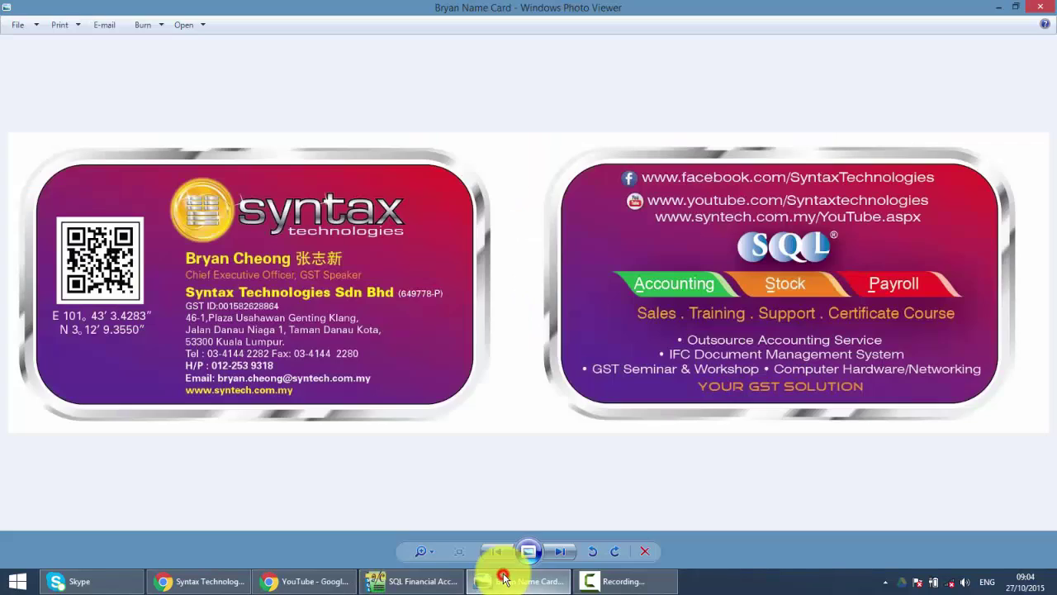